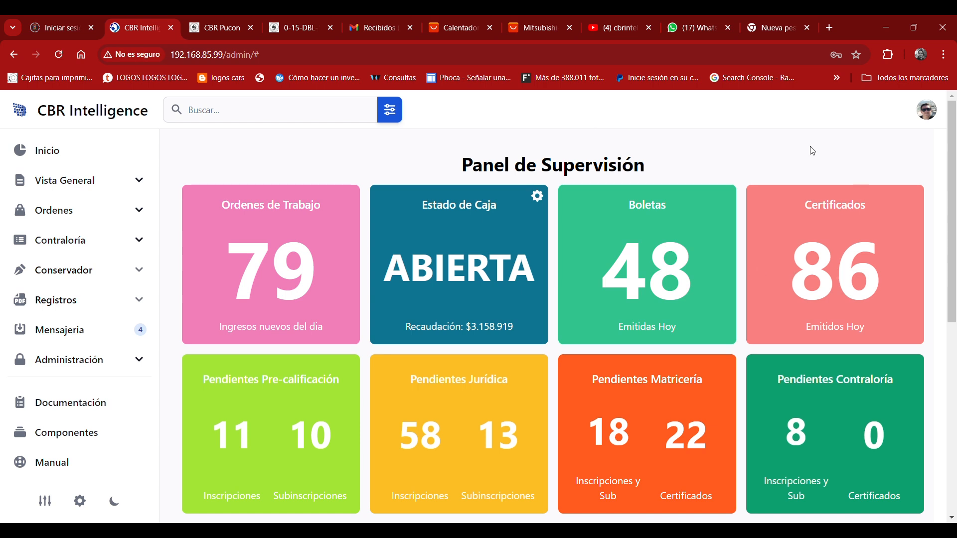
Open the Bandeja de Trabajo pending-orders list from the Vista General section.
click(52, 181)
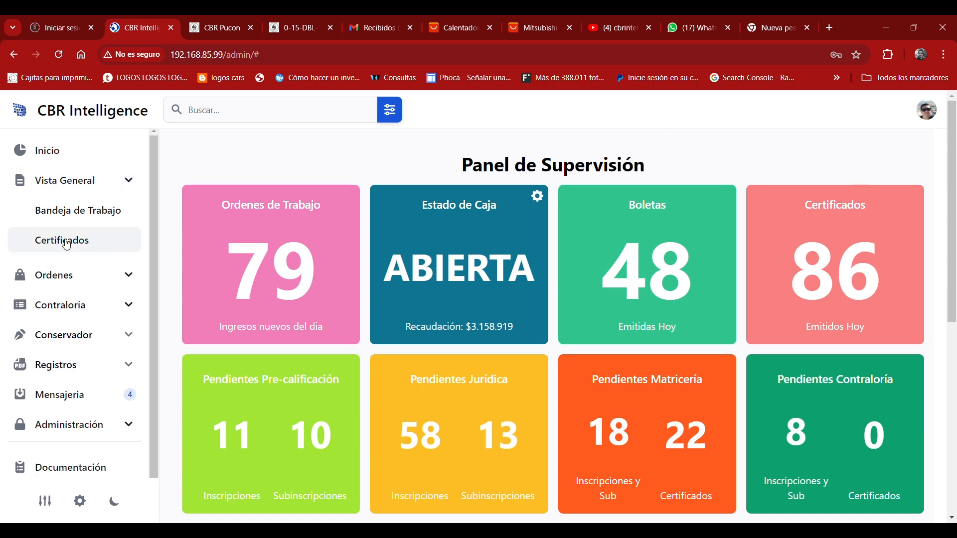
click(95, 223)
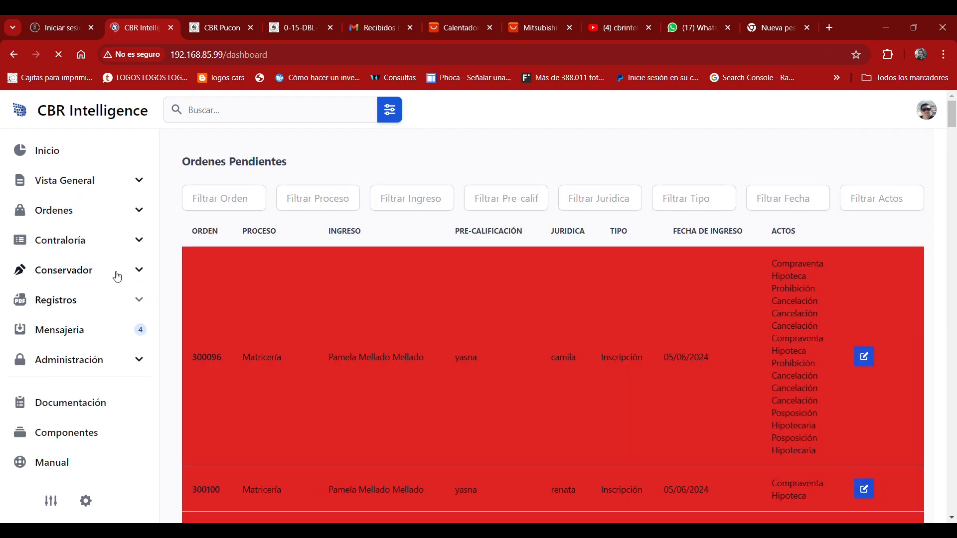
scroll(628, 299, down, 5)
scroll(616, 309, down, 8)
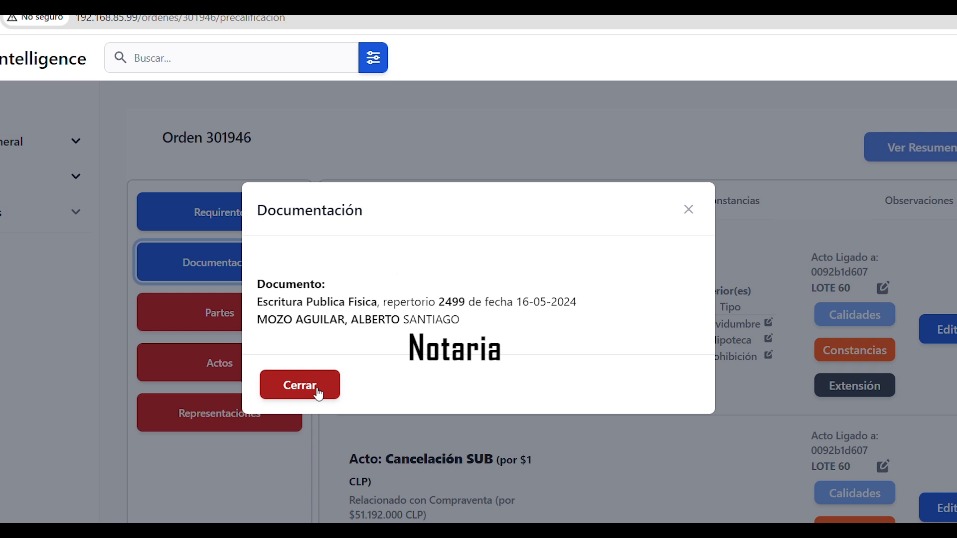
click(318, 394)
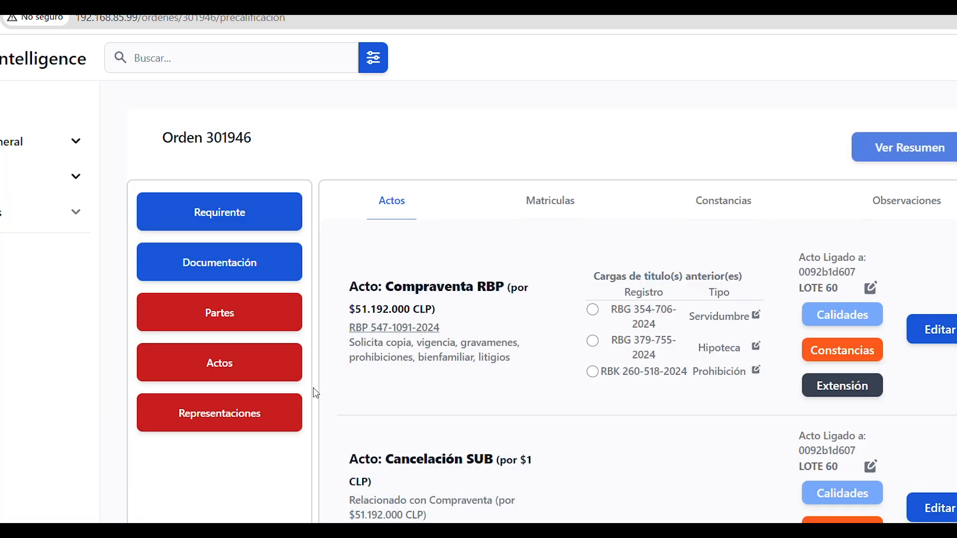
Review the five parties under Partes and confirm them, locking their data.
click(232, 313)
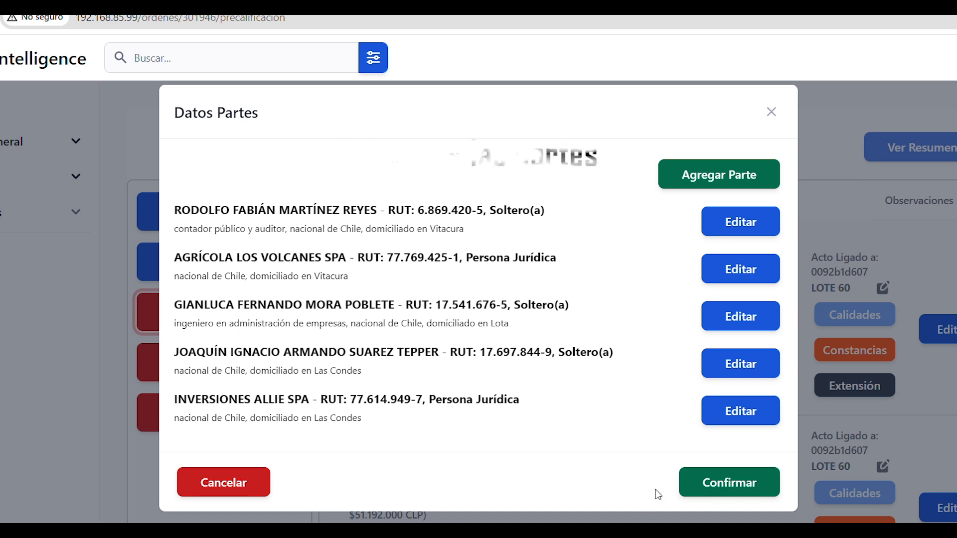
click(757, 492)
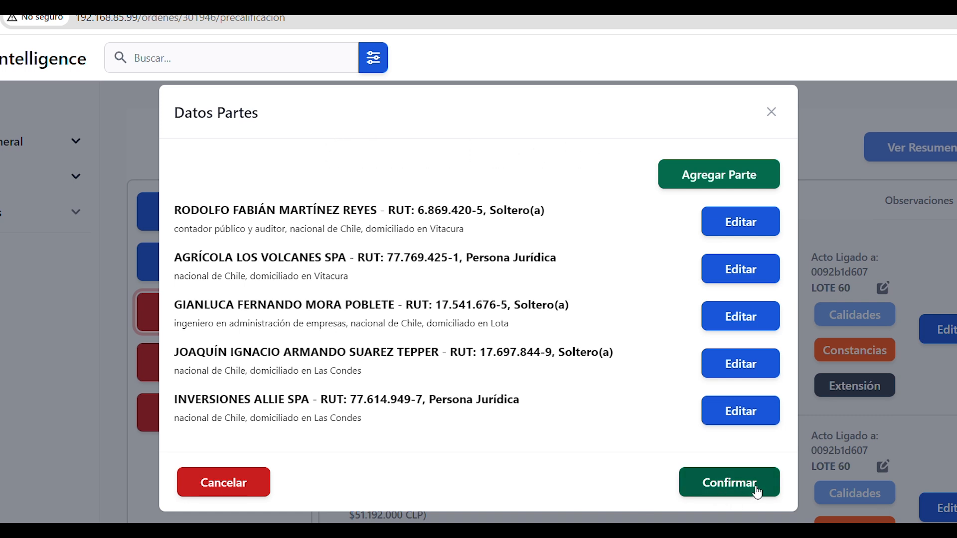
click(757, 493)
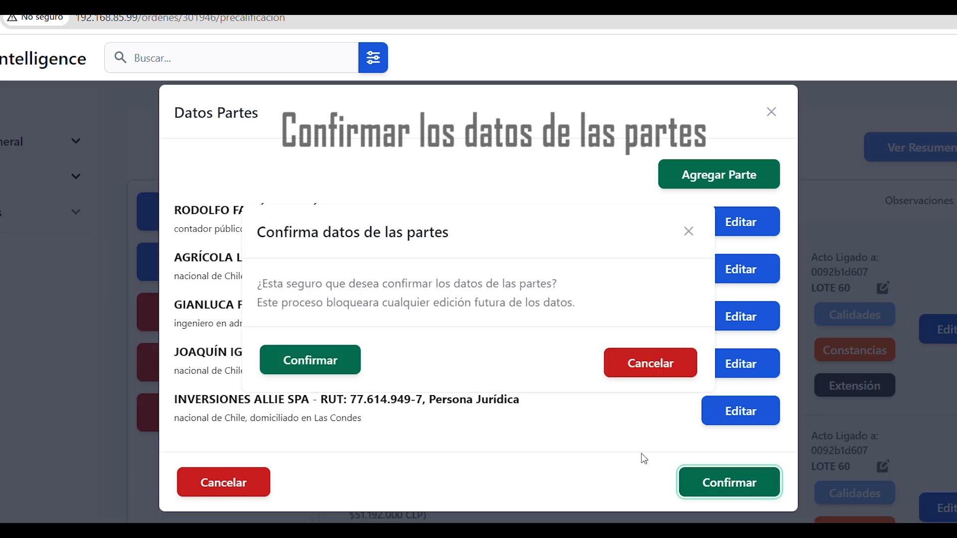
click(315, 360)
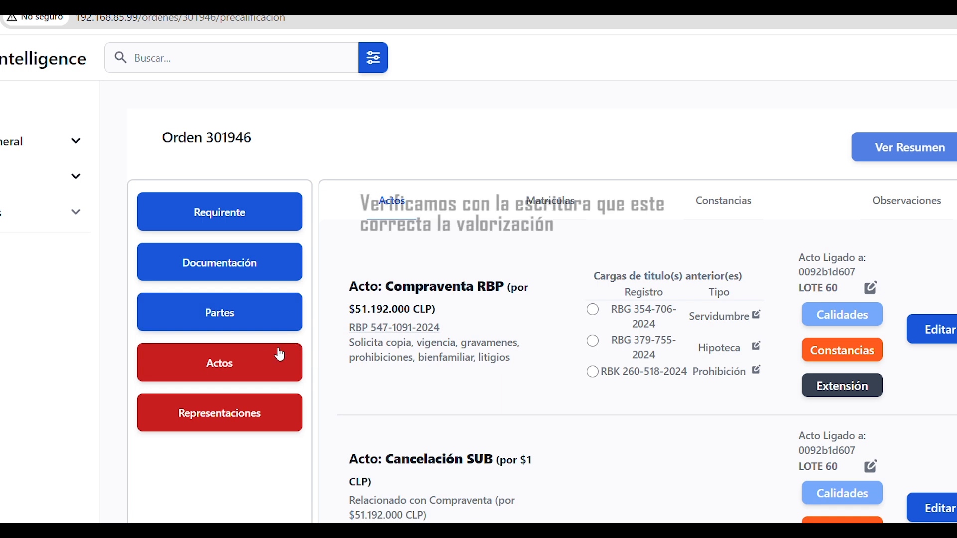
Confirm the Valorización of Compraventa $51.192.000 and two $1 Cancelaciones, then show Representaciones.
click(250, 367)
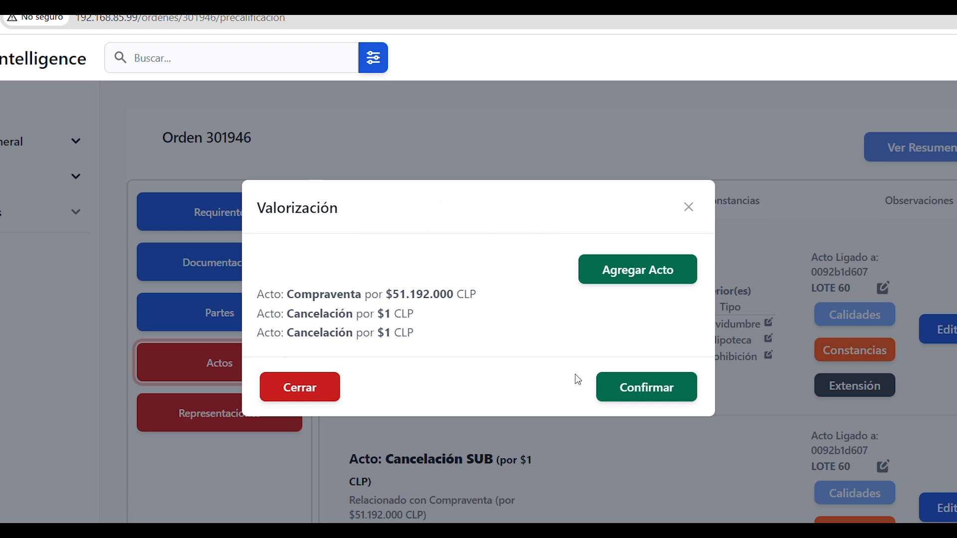
click(648, 392)
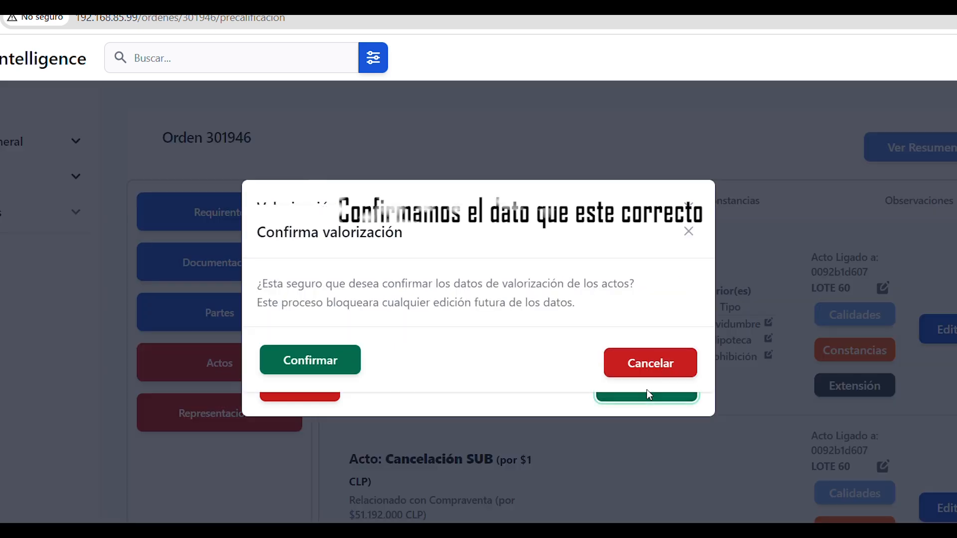
click(296, 366)
click(244, 419)
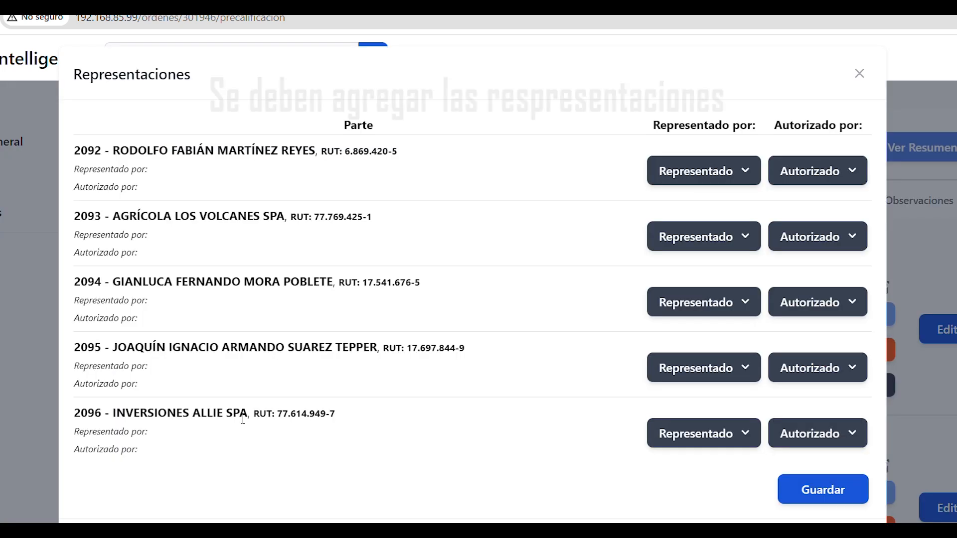
Tick representatives for parties 2093 and 2096 and confirm the representations.
click(747, 242)
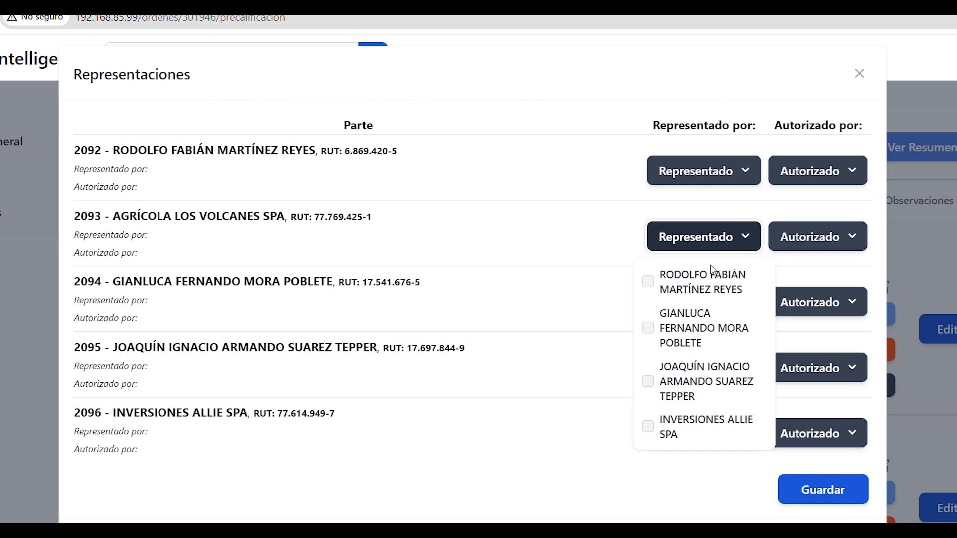
click(652, 284)
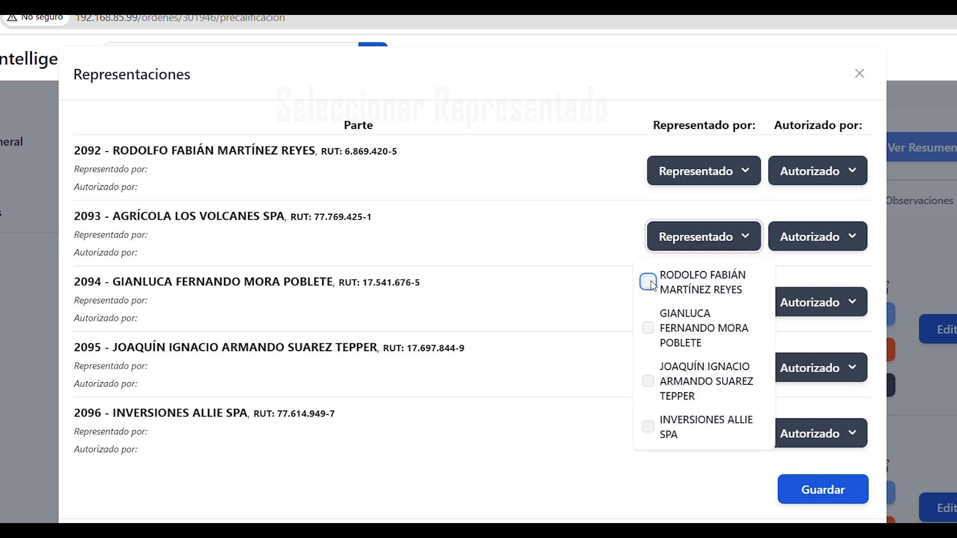
click(463, 328)
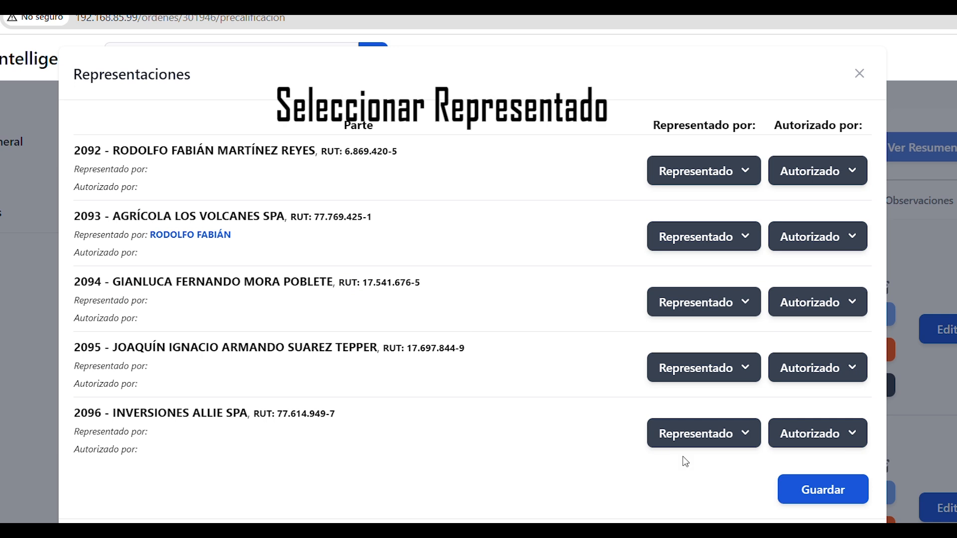
click(757, 439)
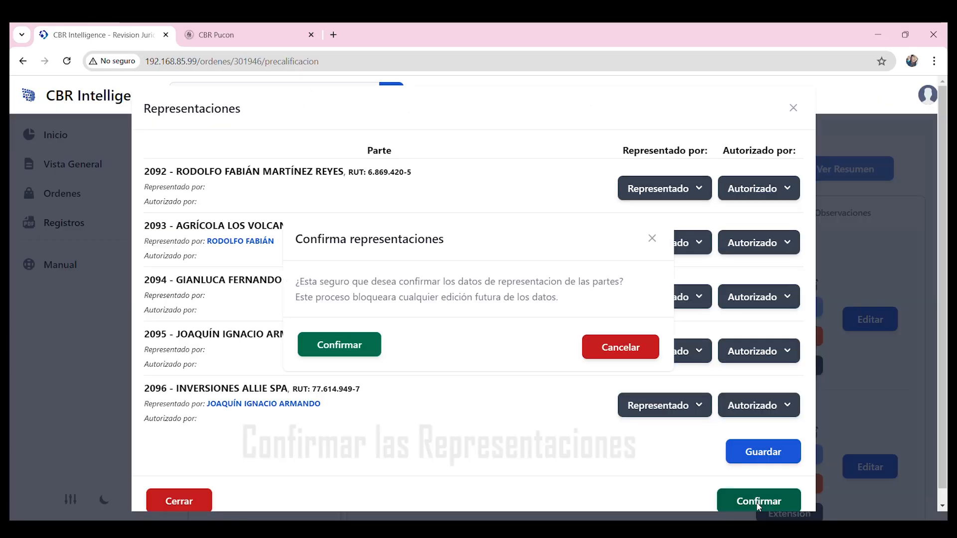
click(368, 358)
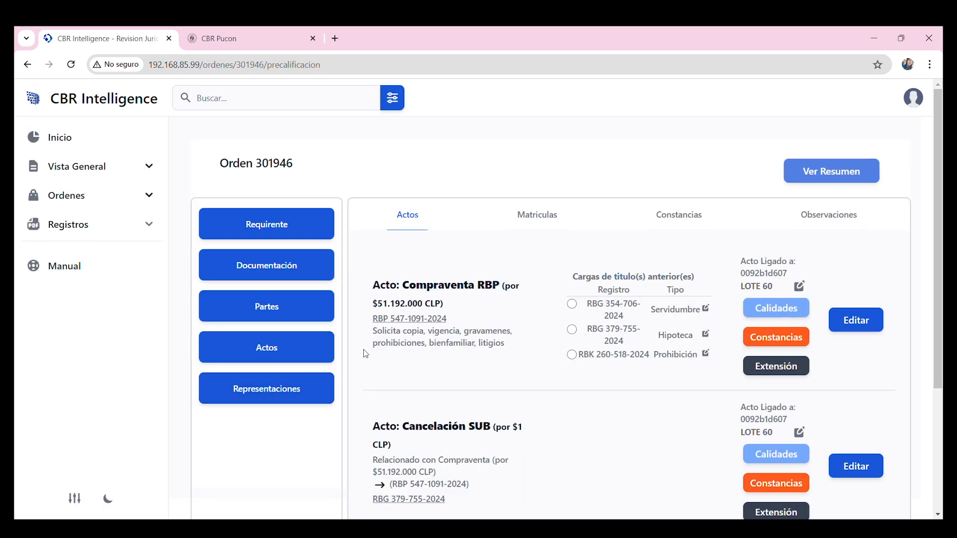
click(430, 320)
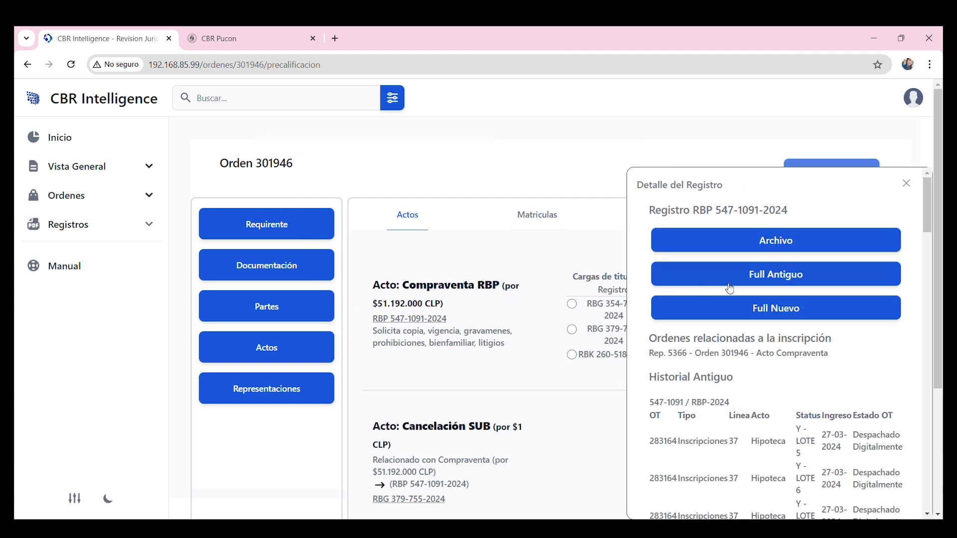
click(787, 315)
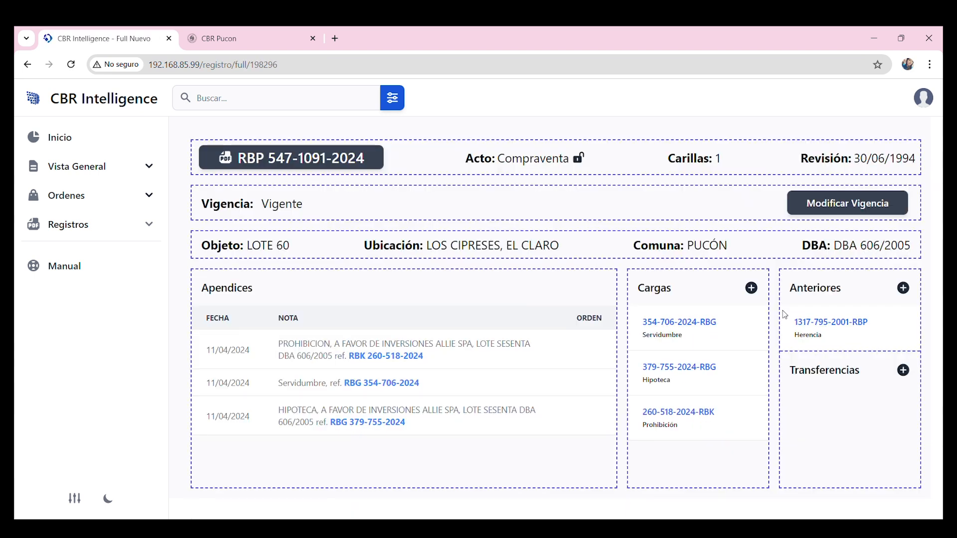
click(272, 164)
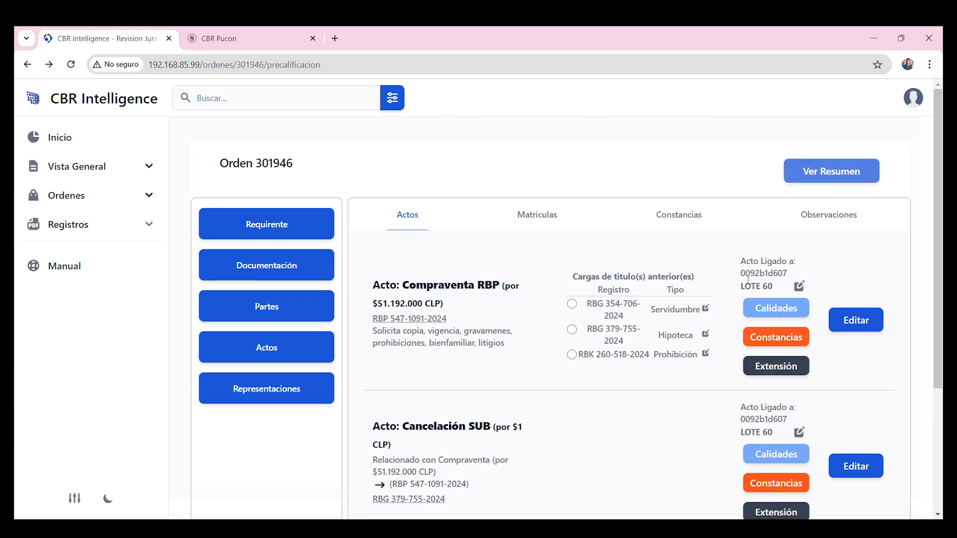
drag(739, 277, 766, 277)
key(ctrl+c)
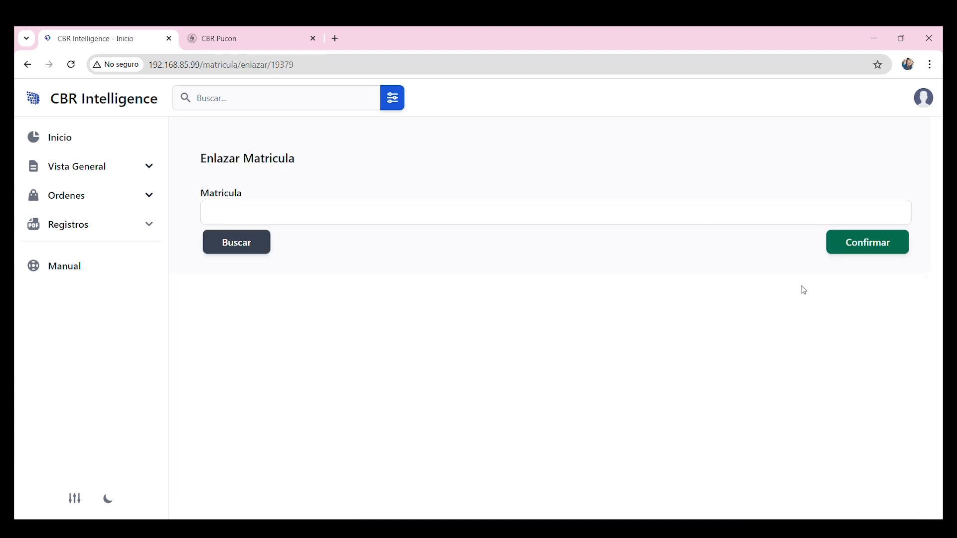
Look up registration 0092b1d607 (LOTE 60) and link it to the Compraventa act.
click(293, 215)
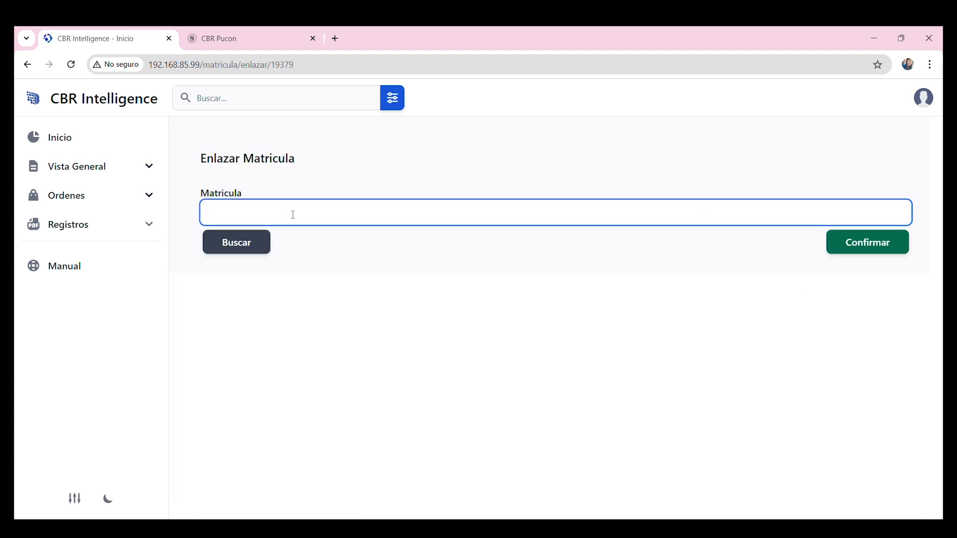
key(ctrl+v)
click(261, 239)
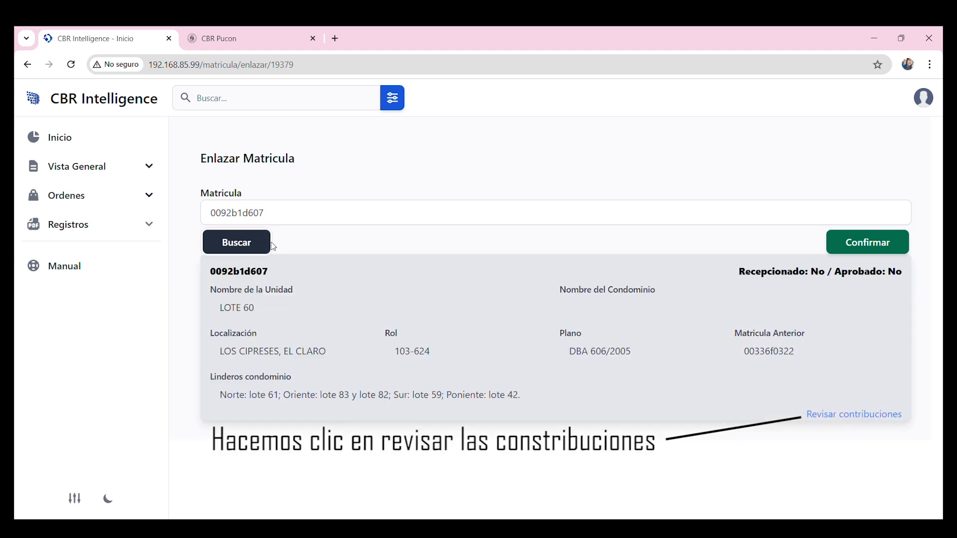
click(868, 245)
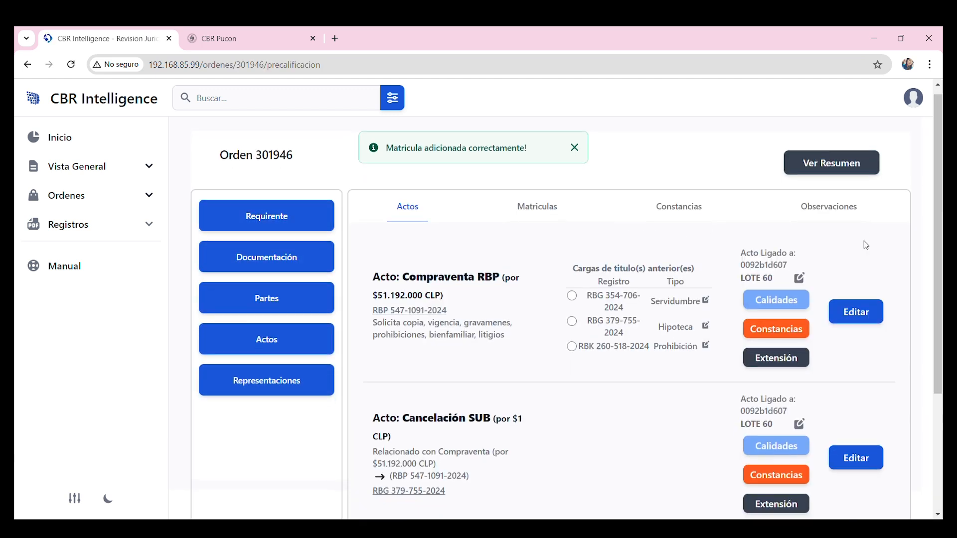
scroll(864, 241, down, 1)
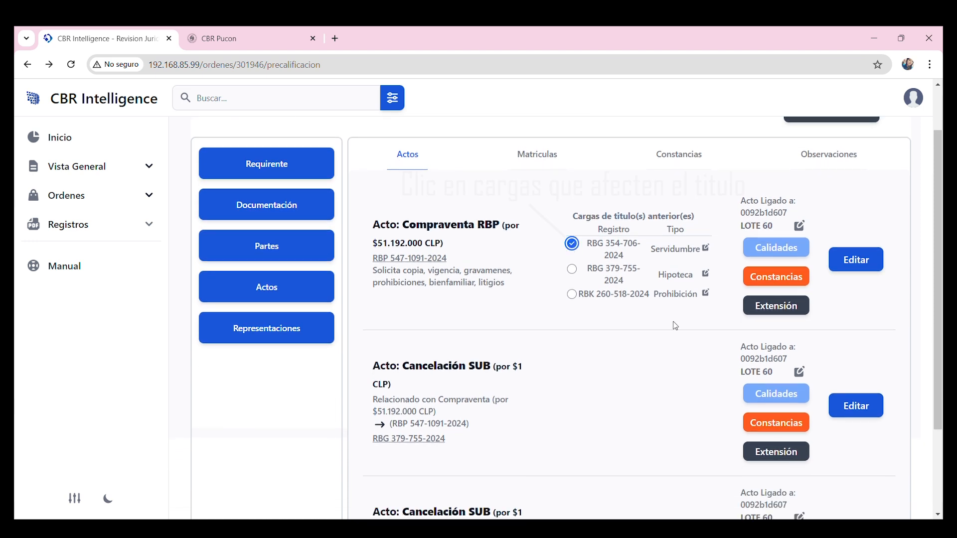
scroll(673, 357, down, 1)
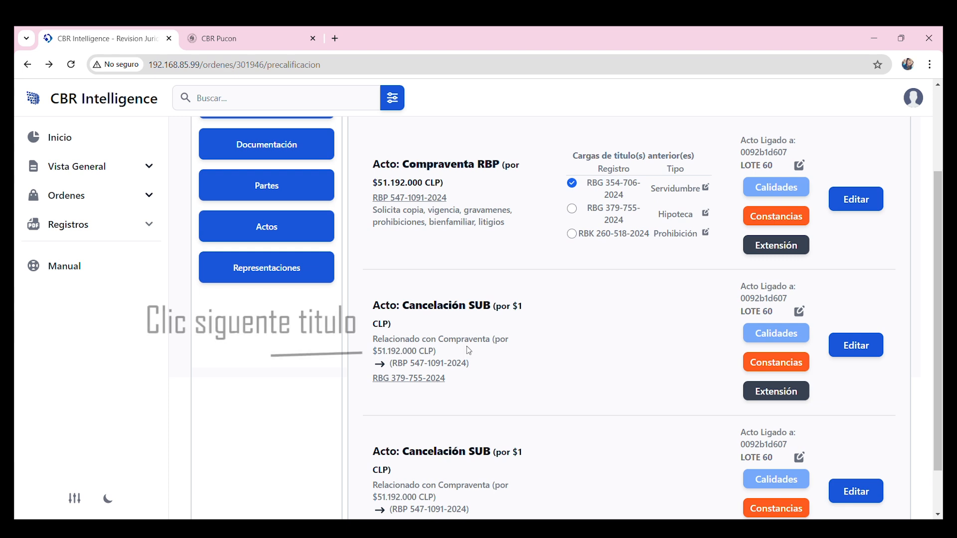
click(425, 380)
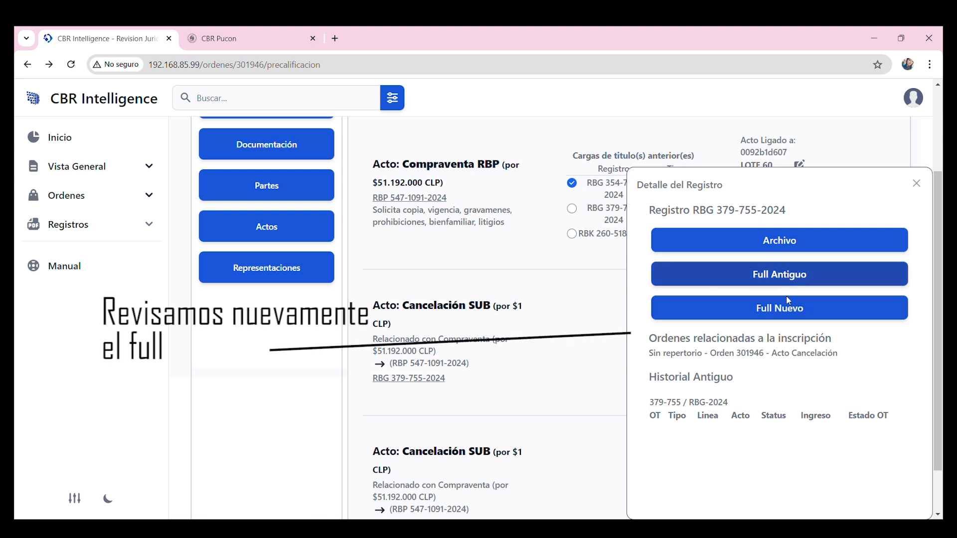
click(791, 313)
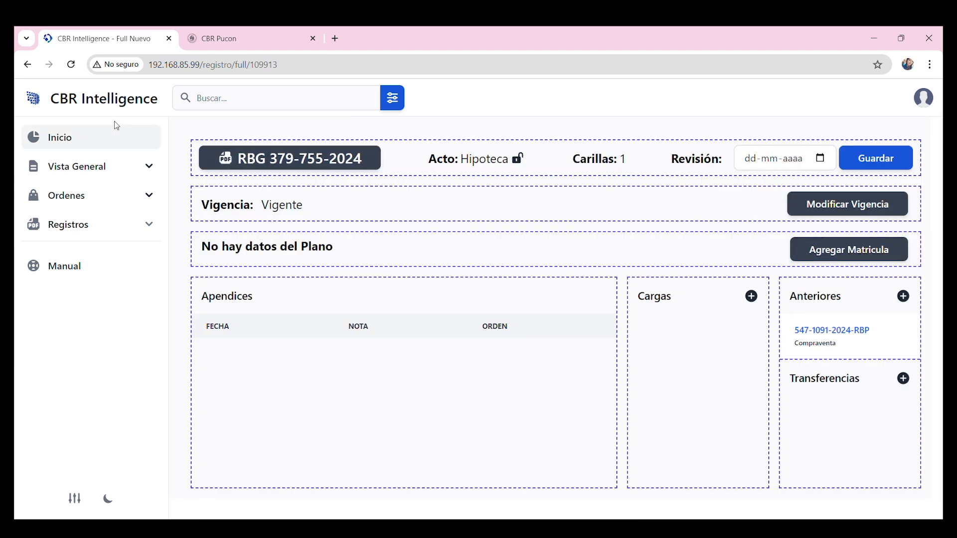
click(28, 64)
click(777, 194)
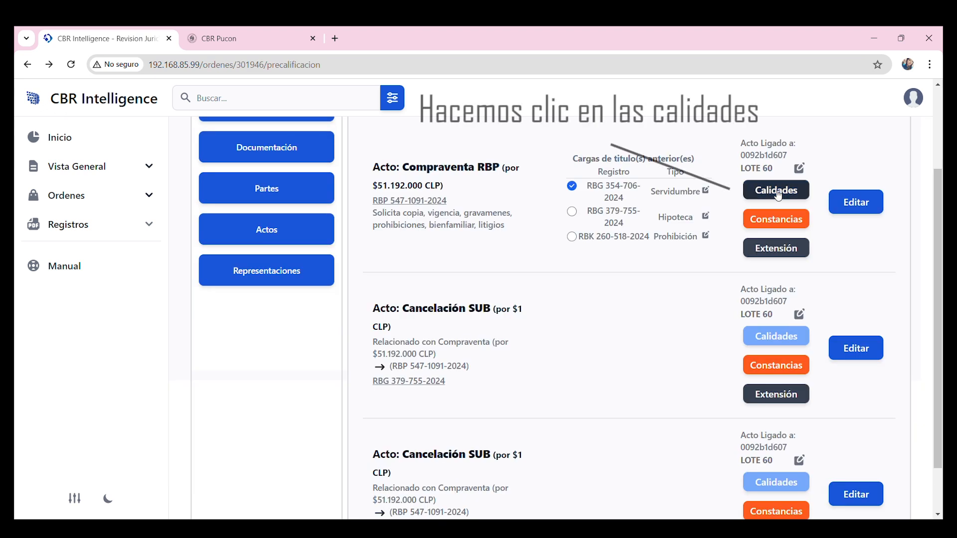
Save AGRÍCOLA LOS VOLCANES SPA as Transferente and the individual buyer as Adquirente.
click(285, 254)
click(531, 250)
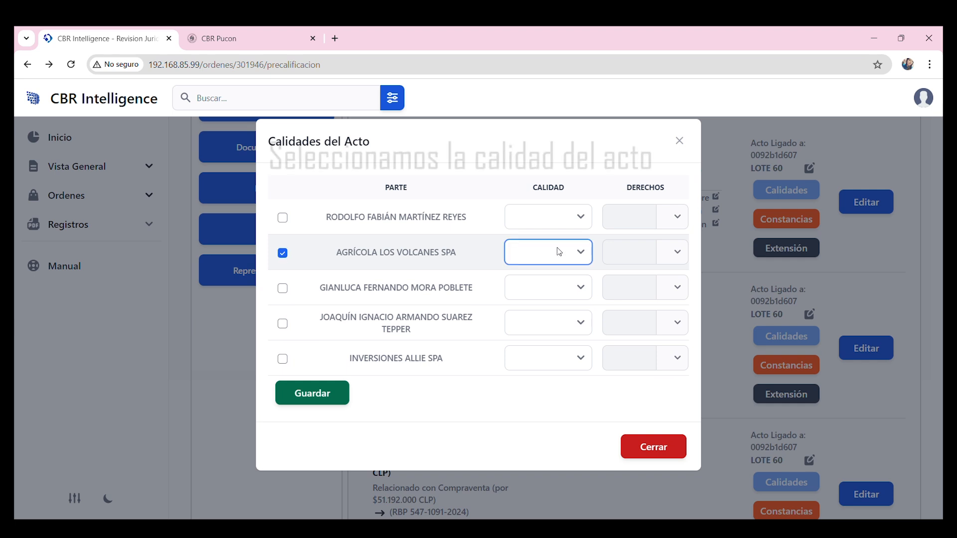
click(559, 302)
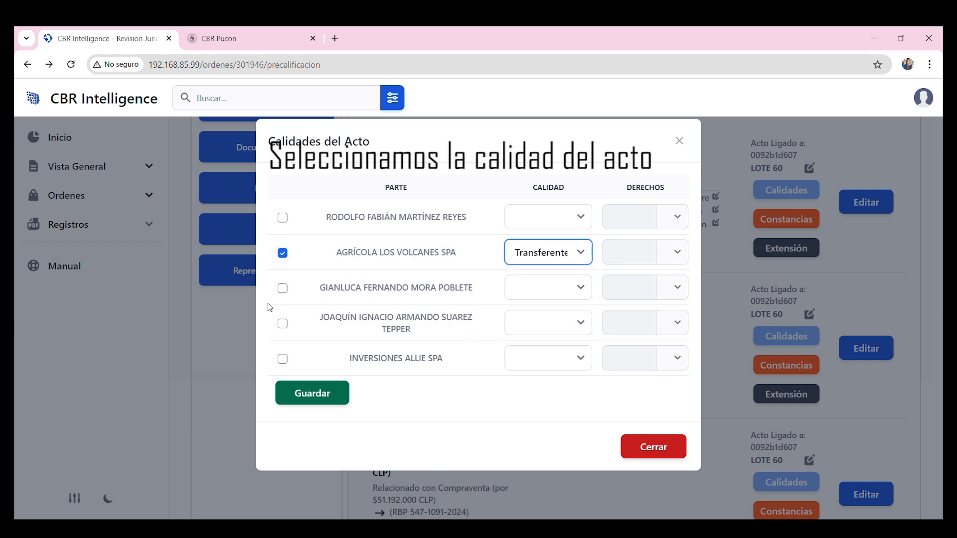
click(283, 288)
click(521, 298)
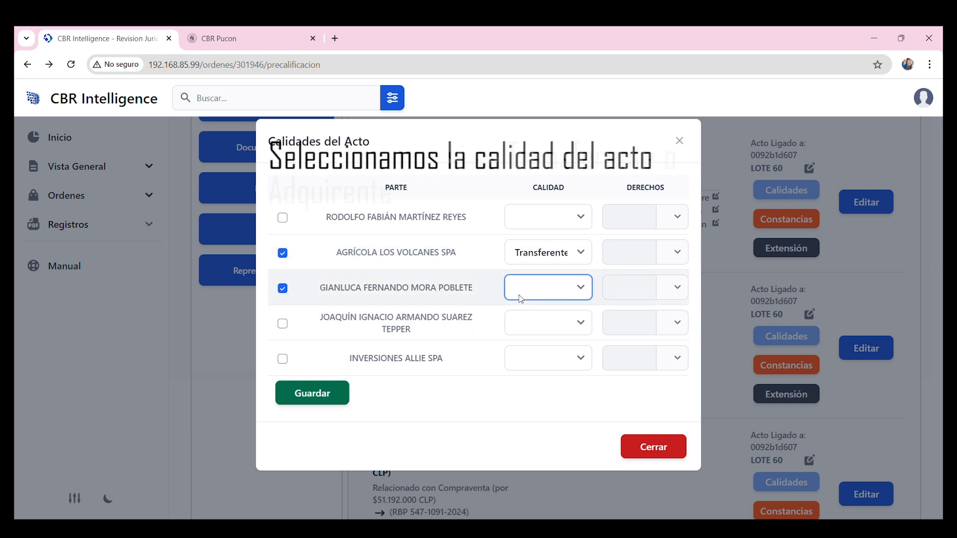
click(548, 316)
click(324, 402)
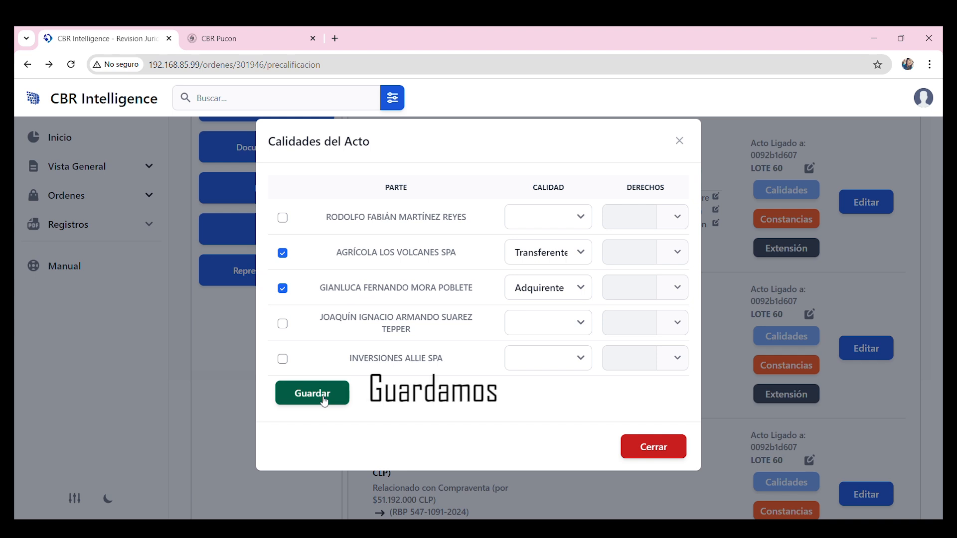
click(324, 402)
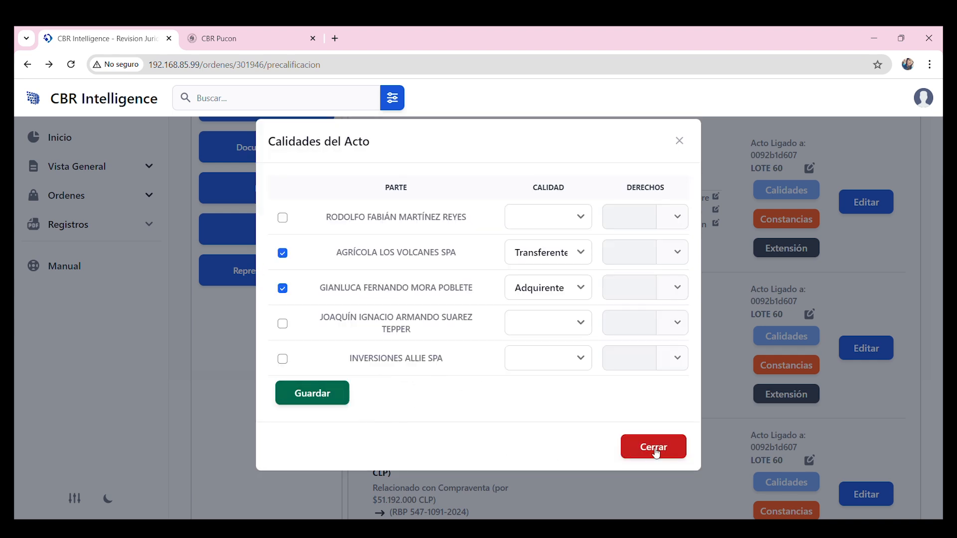
click(671, 452)
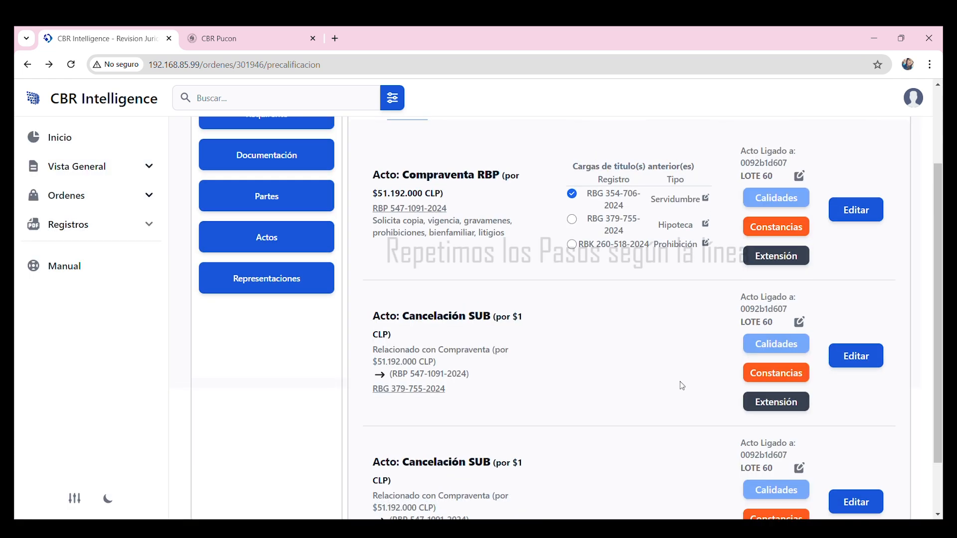
Add the Deslindes consignados según plano certificate to the Compraventa act.
scroll(679, 384, up, 3)
scroll(688, 346, down, 1)
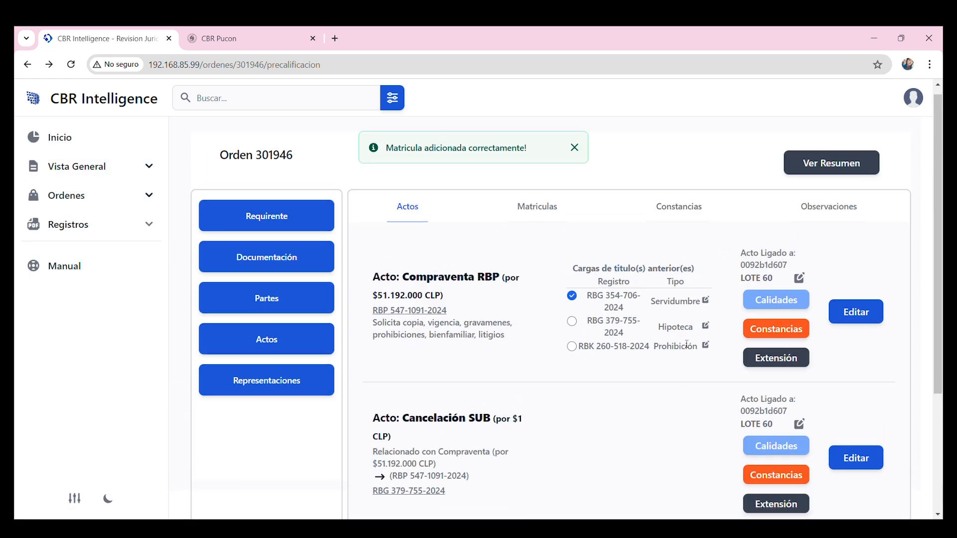
scroll(715, 452, up, 1)
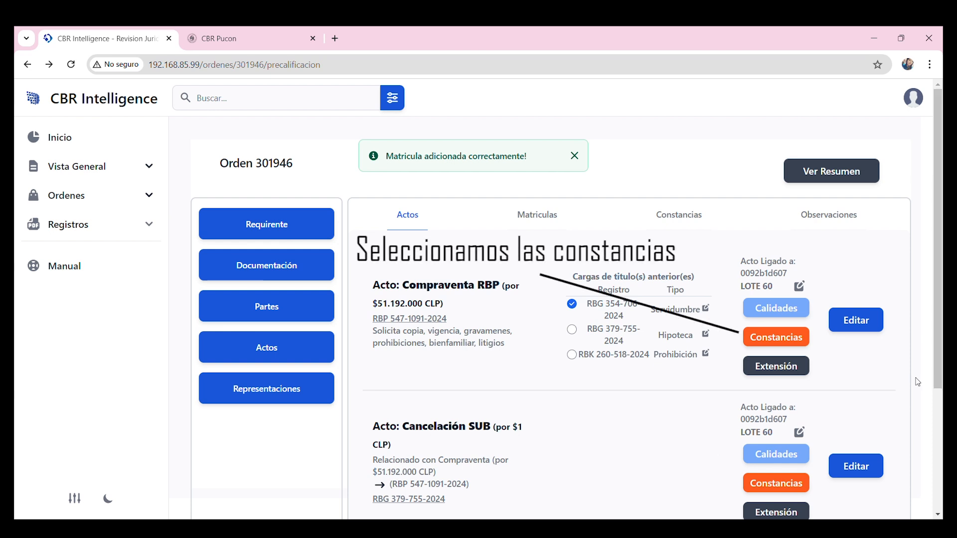
click(788, 343)
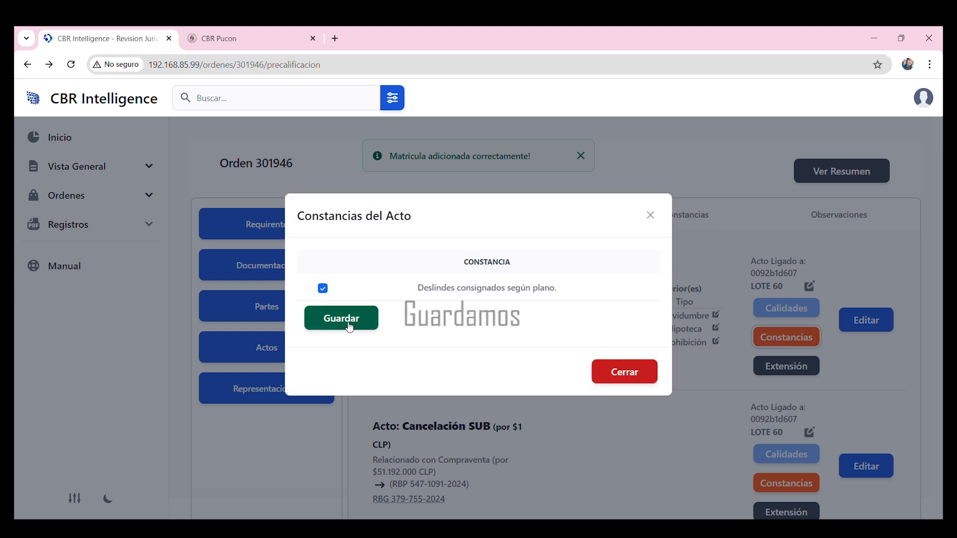
click(348, 324)
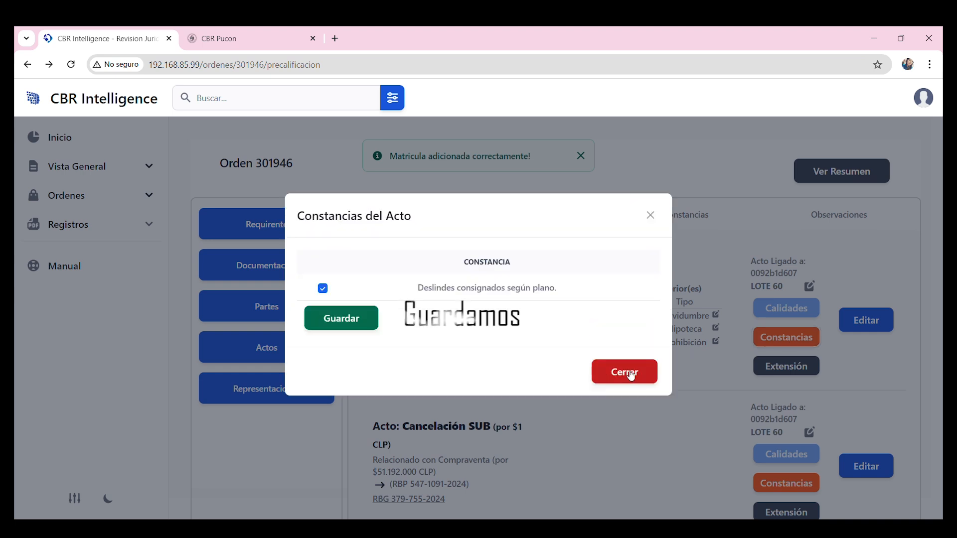
click(638, 378)
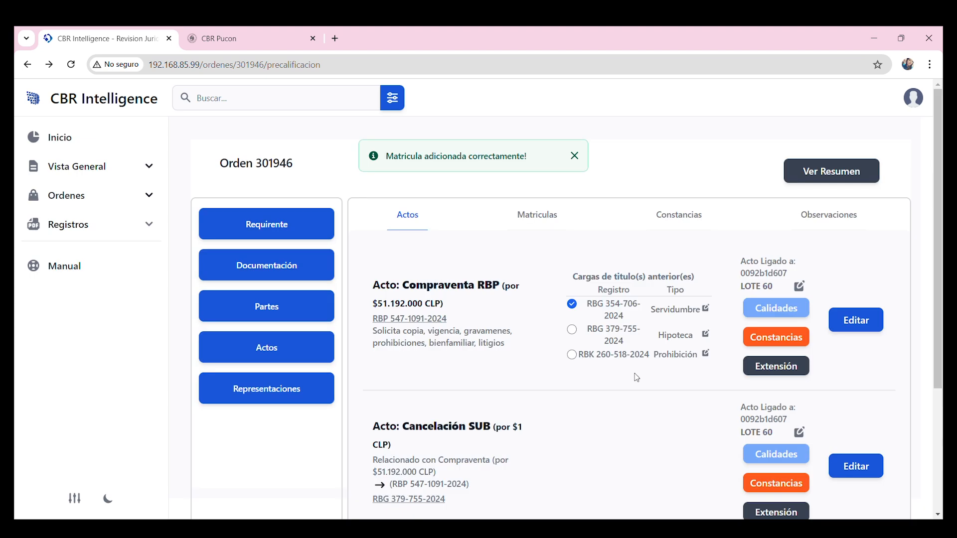
Save the paid-price extension text for the Compraventa act.
click(789, 374)
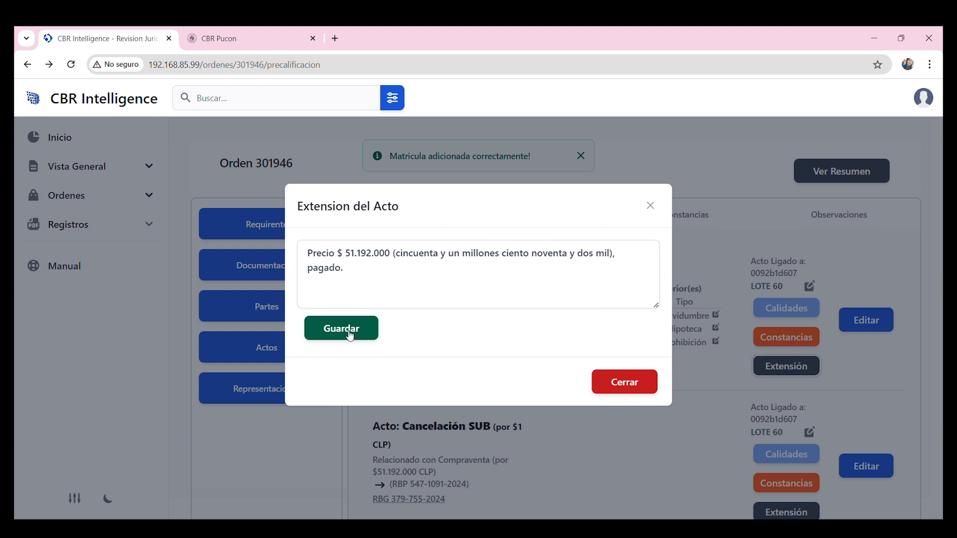
click(342, 329)
click(840, 216)
click(604, 335)
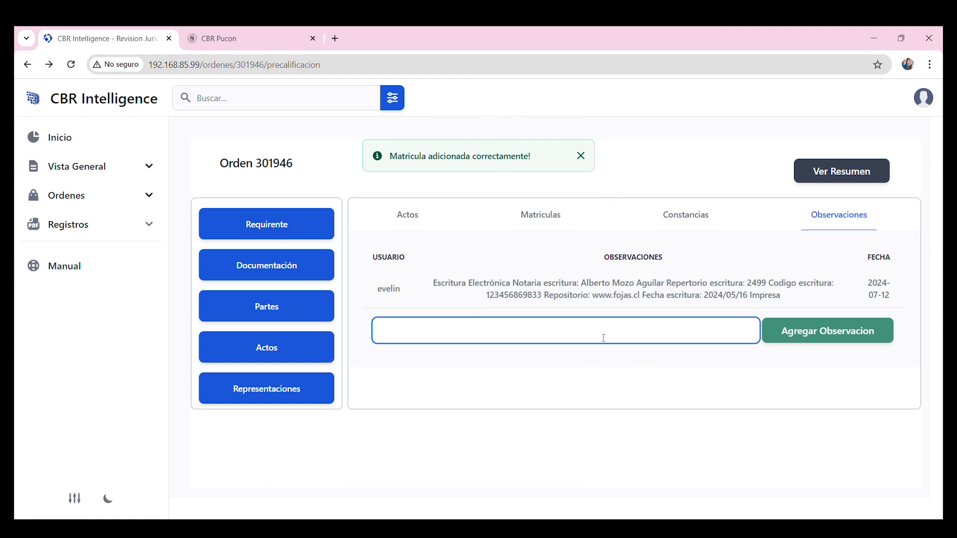
Add an observation describing the Agricola sale's parties, Lote 60 and payment.
text(Agricola los)
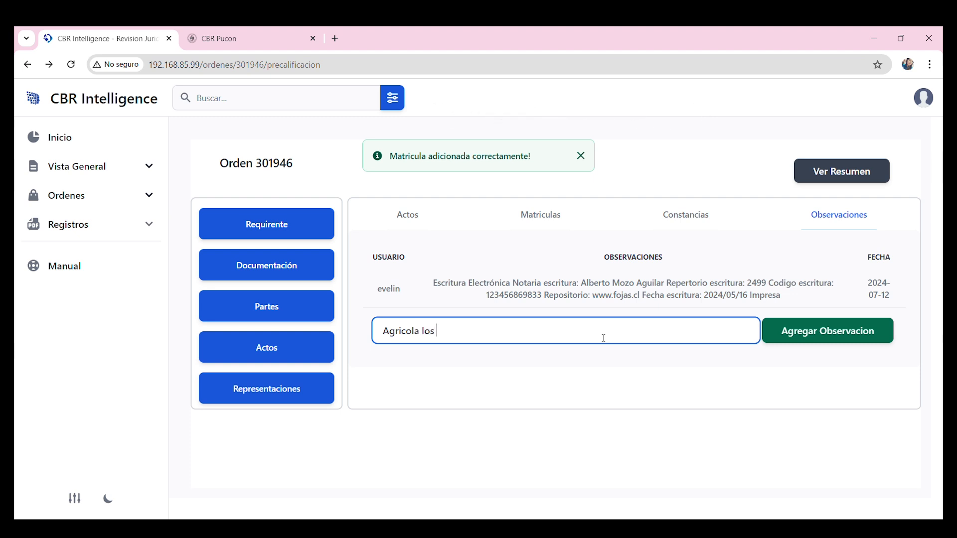
click(550, 367)
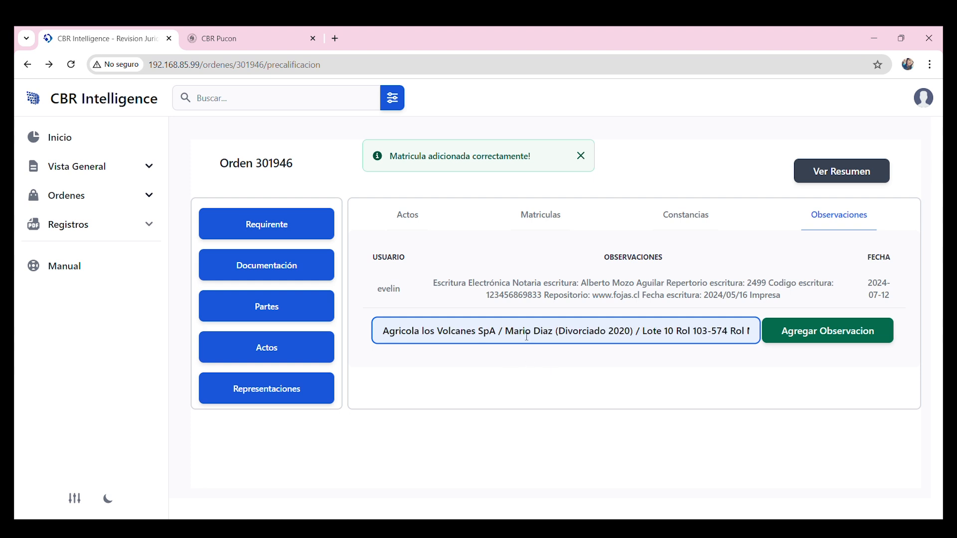
drag(528, 337, 755, 356)
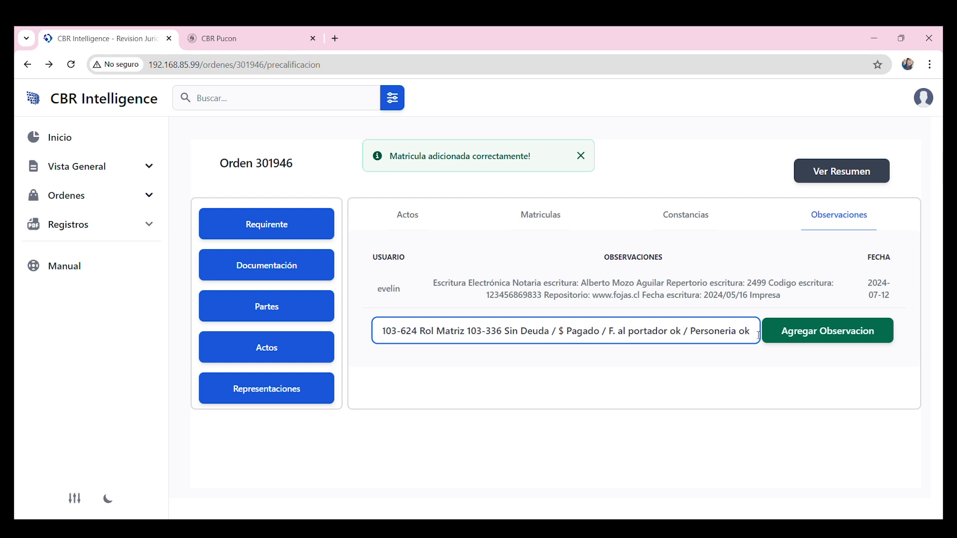
text(.)
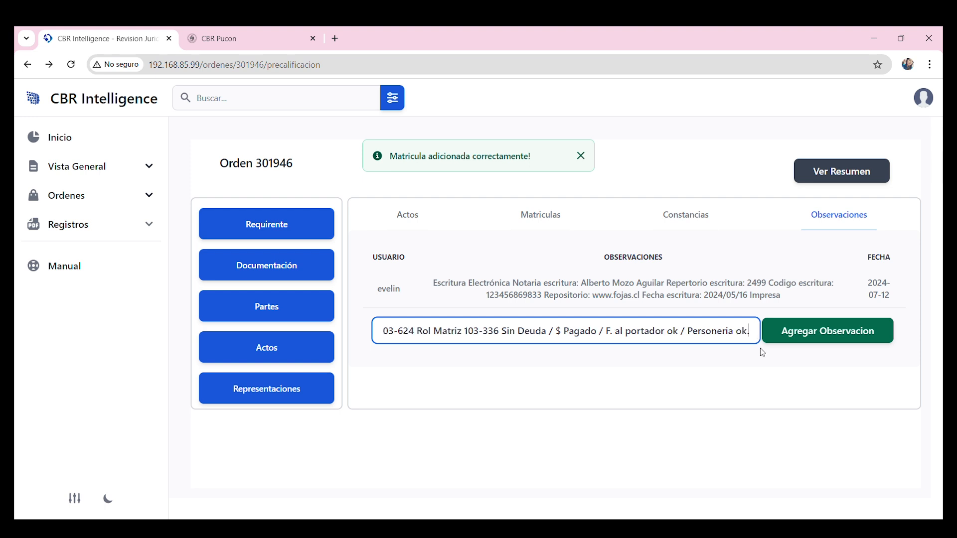
click(818, 341)
Add the observation 'Alza Inversiones Allie SpA / Plazo 120 Dias'.
click(553, 367)
text(Al)
click(714, 389)
click(824, 372)
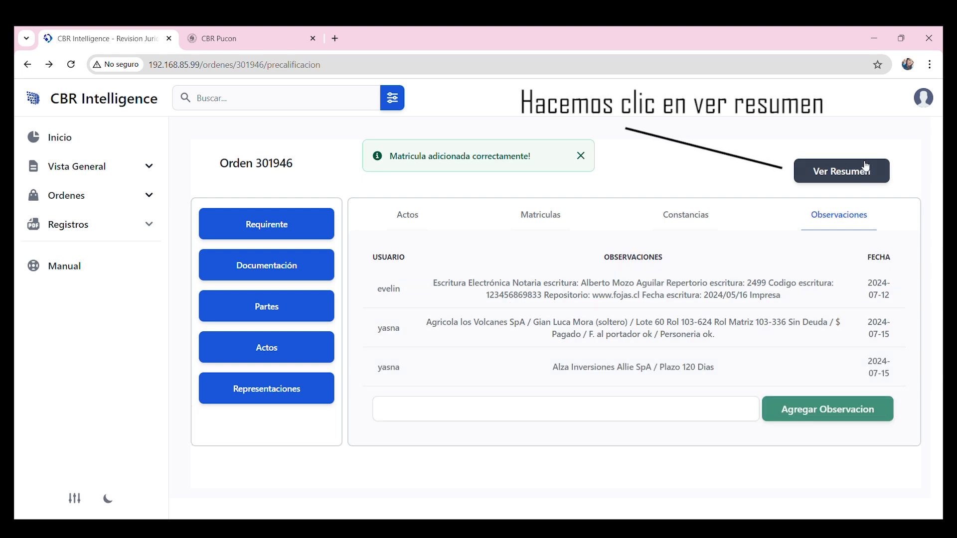
click(851, 175)
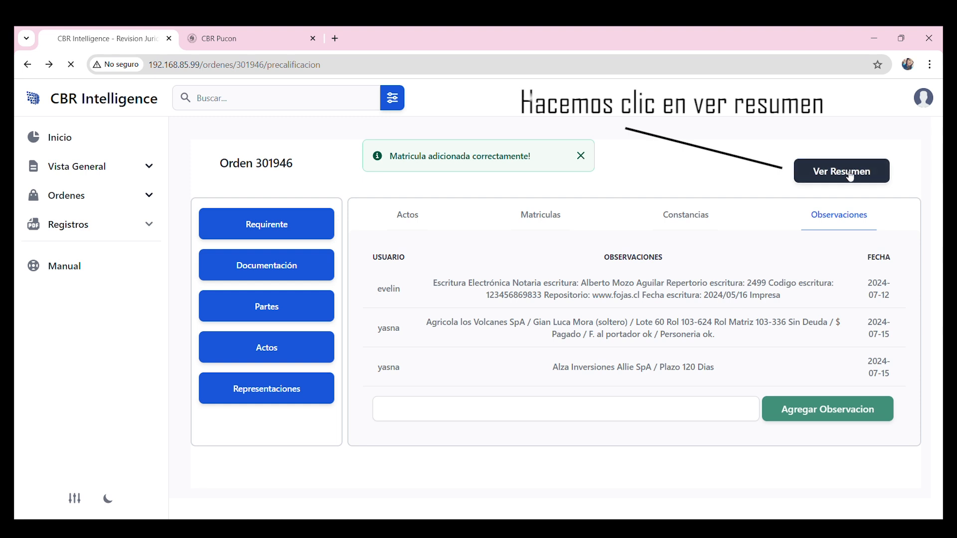
scroll(542, 279, down, 3)
scroll(541, 280, down, 3)
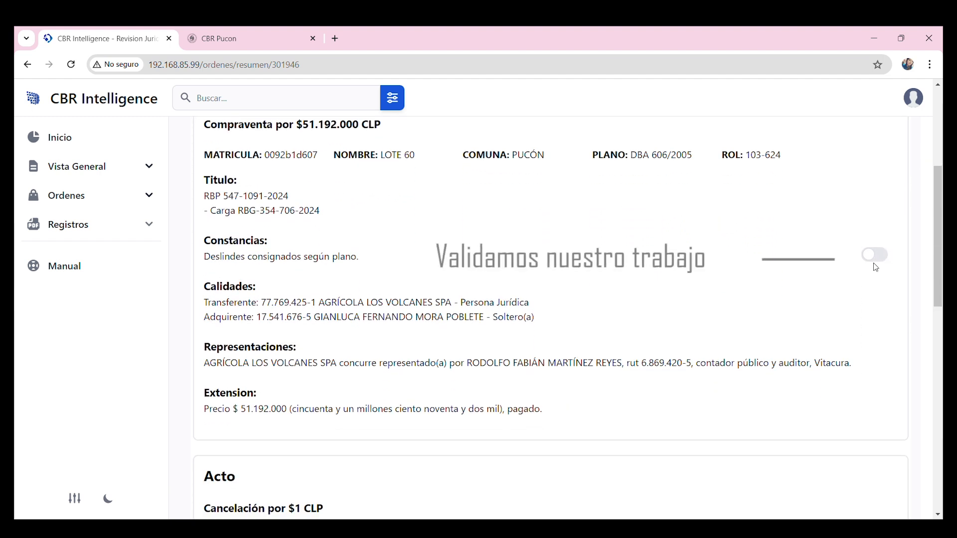
scroll(760, 298, down, 3)
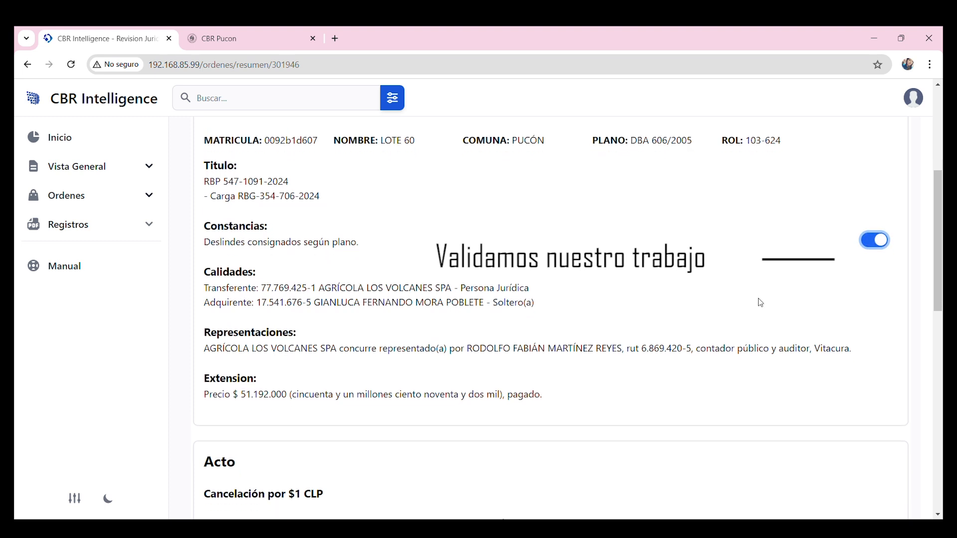
scroll(761, 302, down, 4)
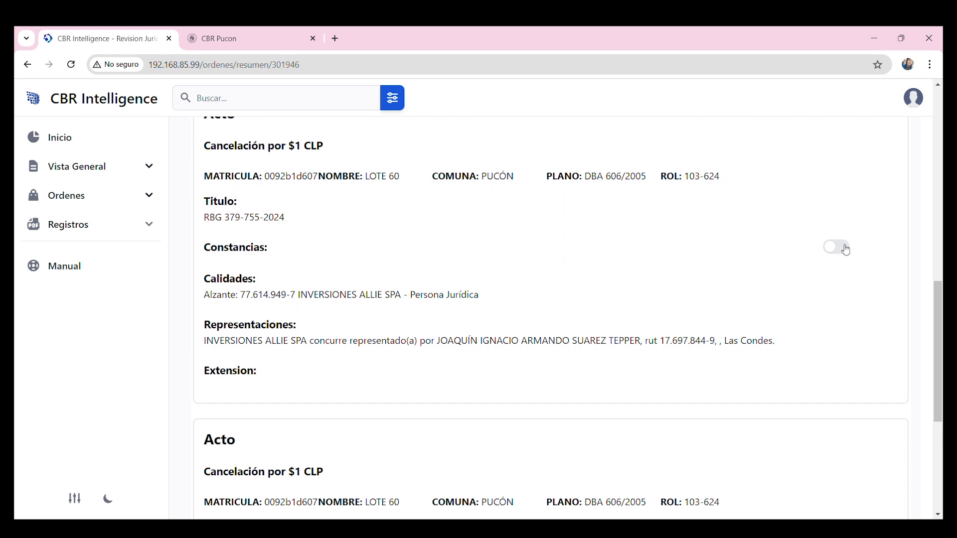
scroll(758, 354, down, 4)
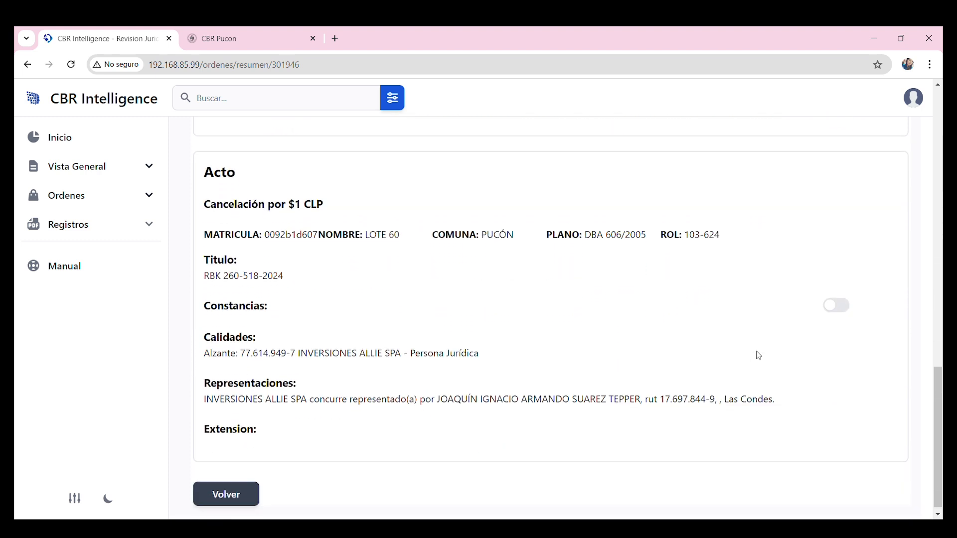
click(842, 303)
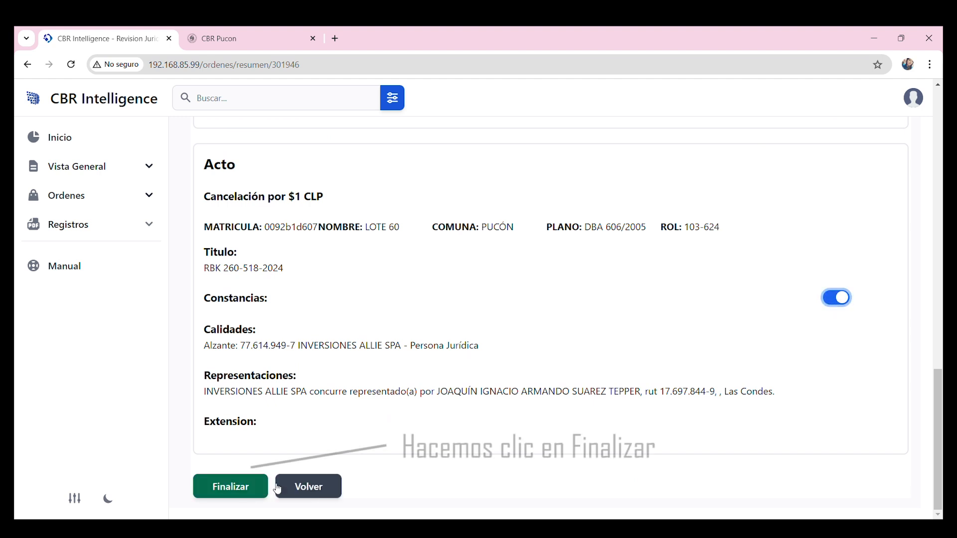